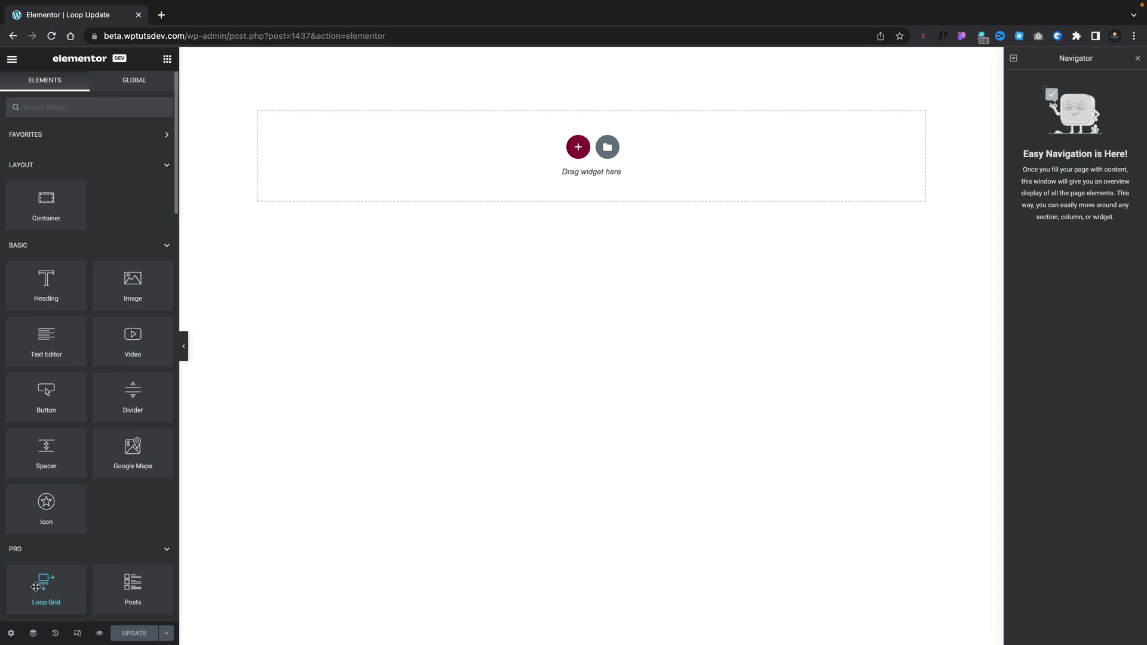
# Drop a Loop Grid onto the page and create a new loop item template, saving the page first.
pyautogui.moveTo(36, 588); pyautogui.dragTo(426, 146)
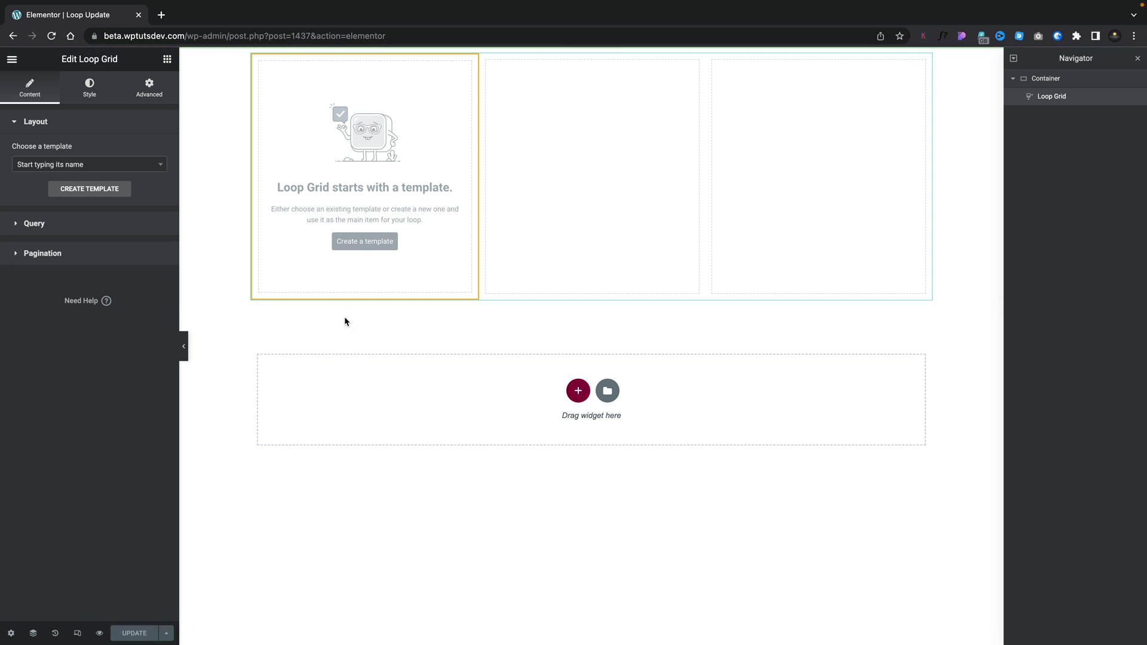
pyautogui.click(359, 243)
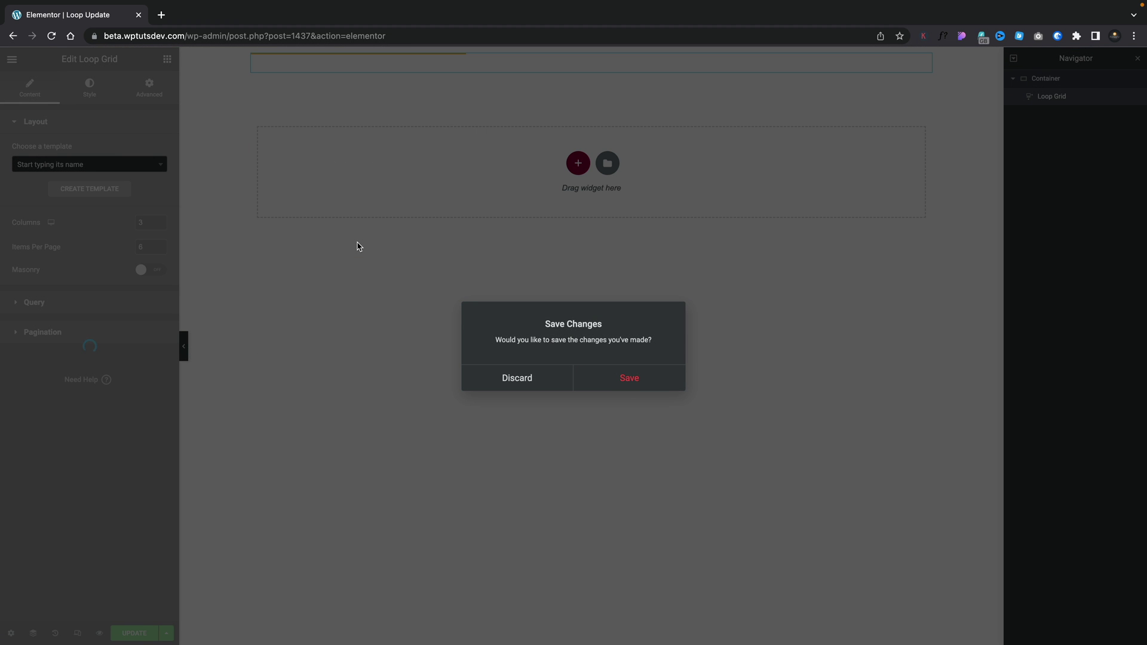
pyautogui.click(618, 374)
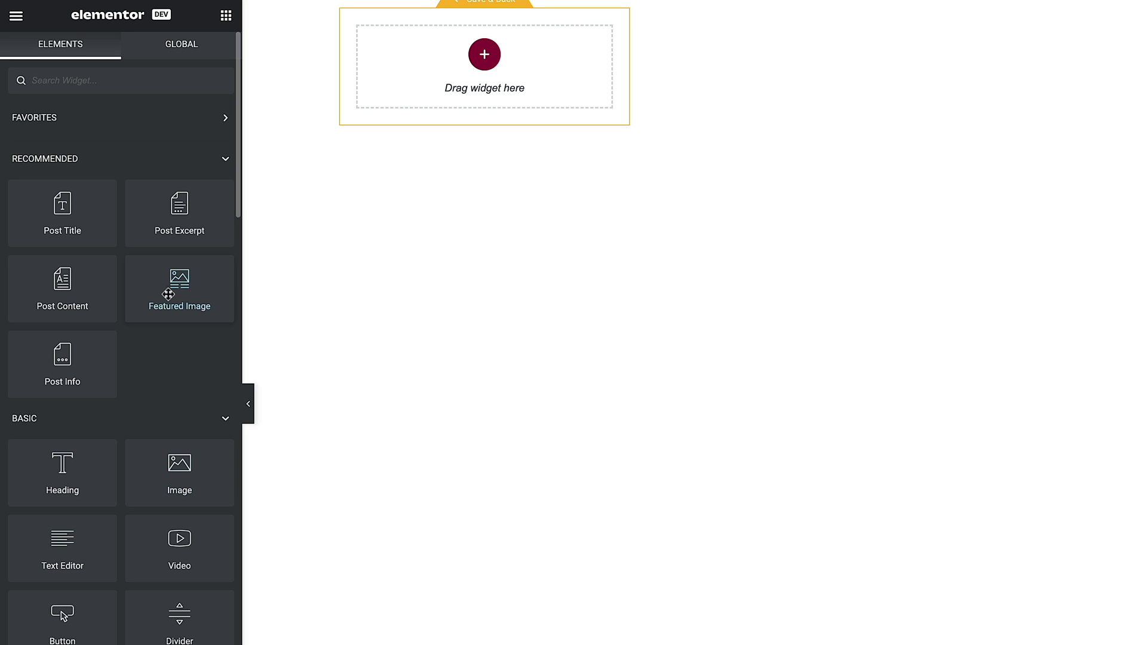
# Add Featured Image, Post Title and Post Excerpt widgets to the loop item.
pyautogui.moveTo(168, 294); pyautogui.dragTo(472, 60)
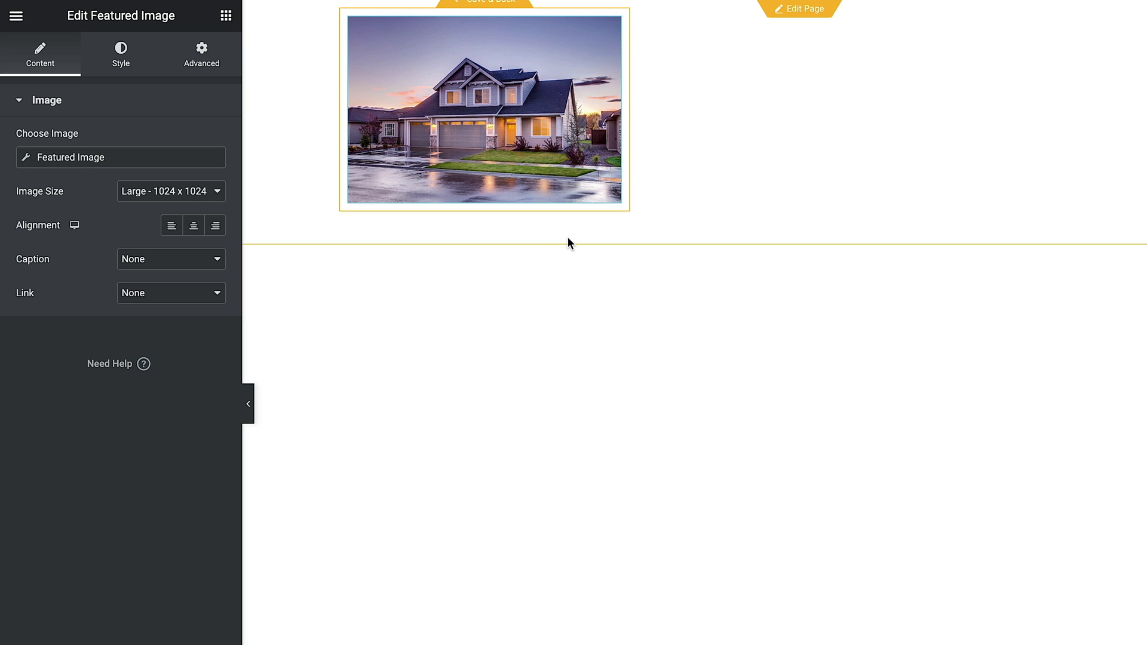
pyautogui.click(226, 15)
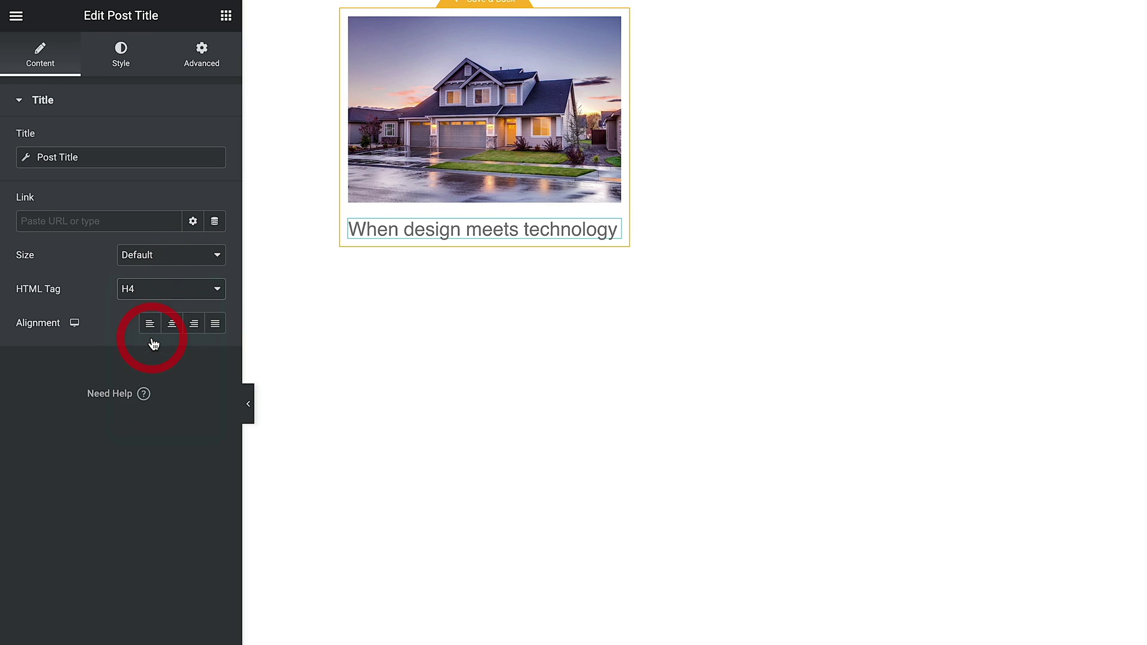
pyautogui.click(227, 16)
pyautogui.moveTo(50, 289)
pyautogui.mouseDown()
pyautogui.moveTo(418, 249)
pyautogui.moveTo(1, 356)
pyautogui.moveTo(46, 295)
pyautogui.moveTo(38, 287)
pyautogui.mouseUp()
pyautogui.moveTo(179, 210); pyautogui.dragTo(423, 244)
pyautogui.click(224, 18)
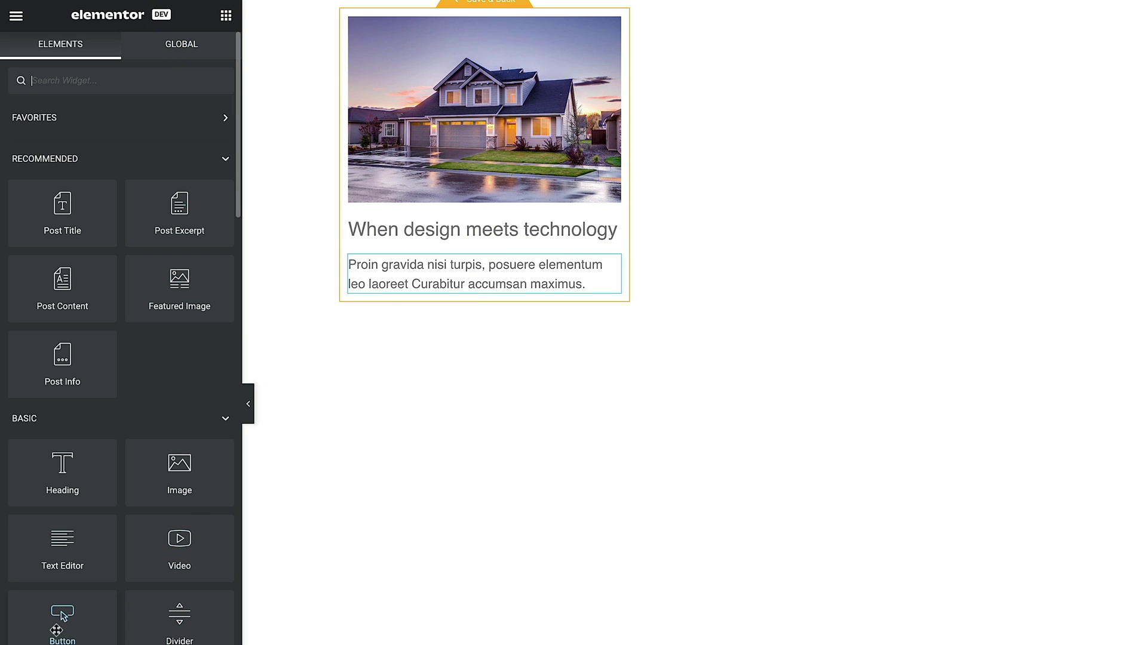
# Add a button labelled 'Property Details' that links dynamically to the Post URL.
pyautogui.moveTo(63, 615); pyautogui.dragTo(461, 287)
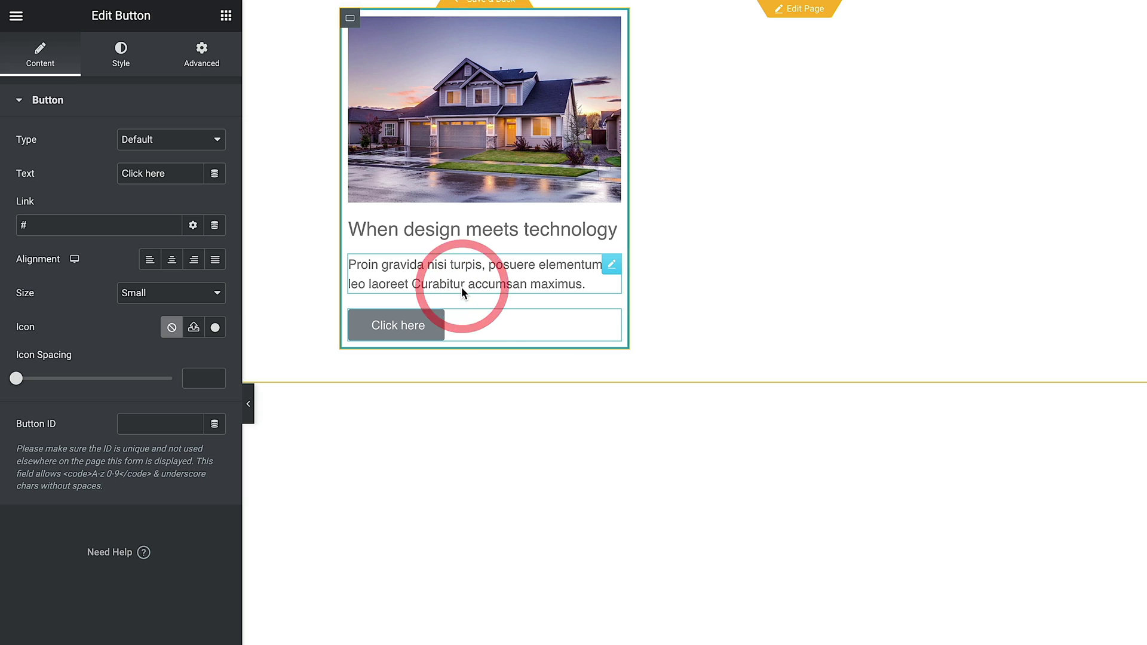
pyautogui.doubleClick(172, 168)
pyautogui.tripleClick(126, 174)
pyautogui.write('Property Details')
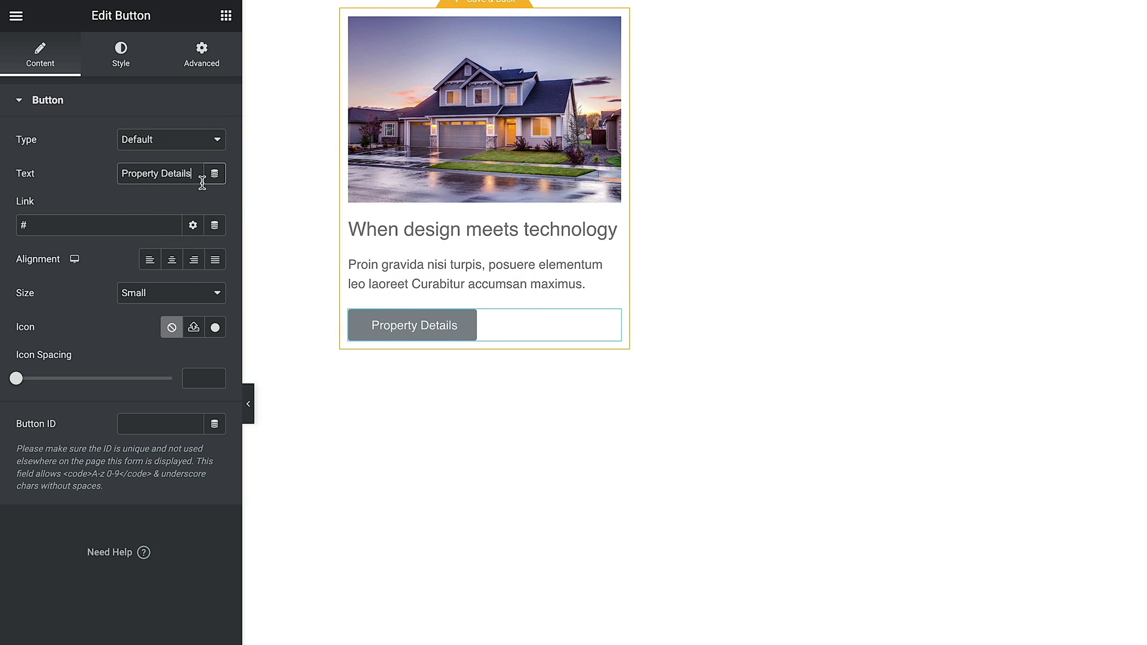
pyautogui.click(214, 225)
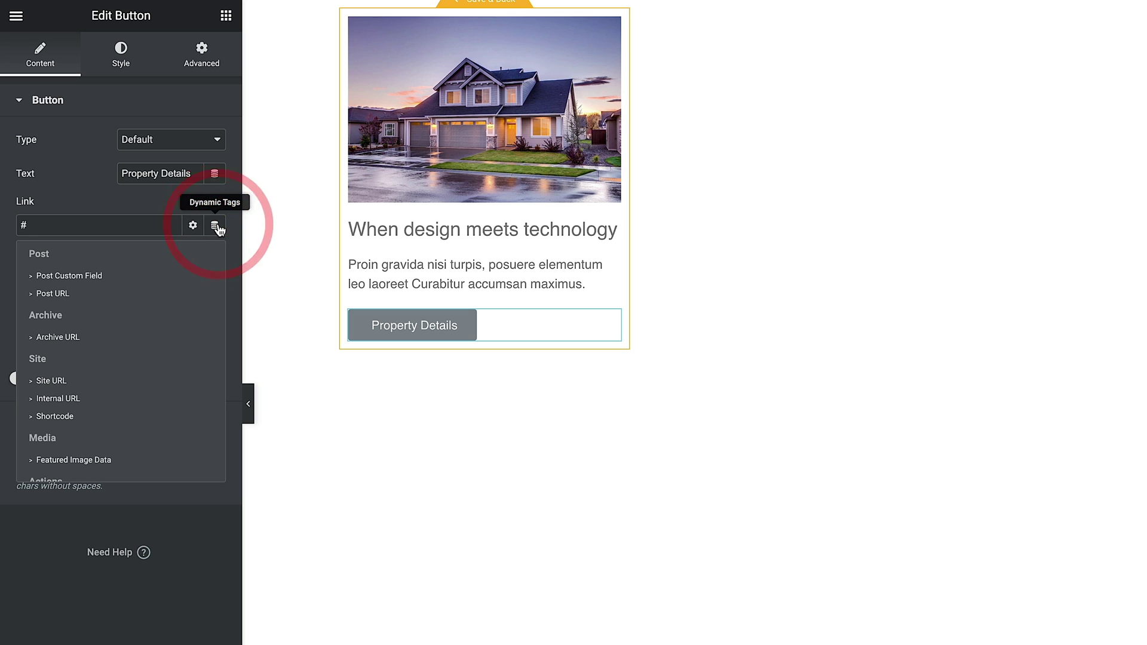
pyautogui.click(85, 295)
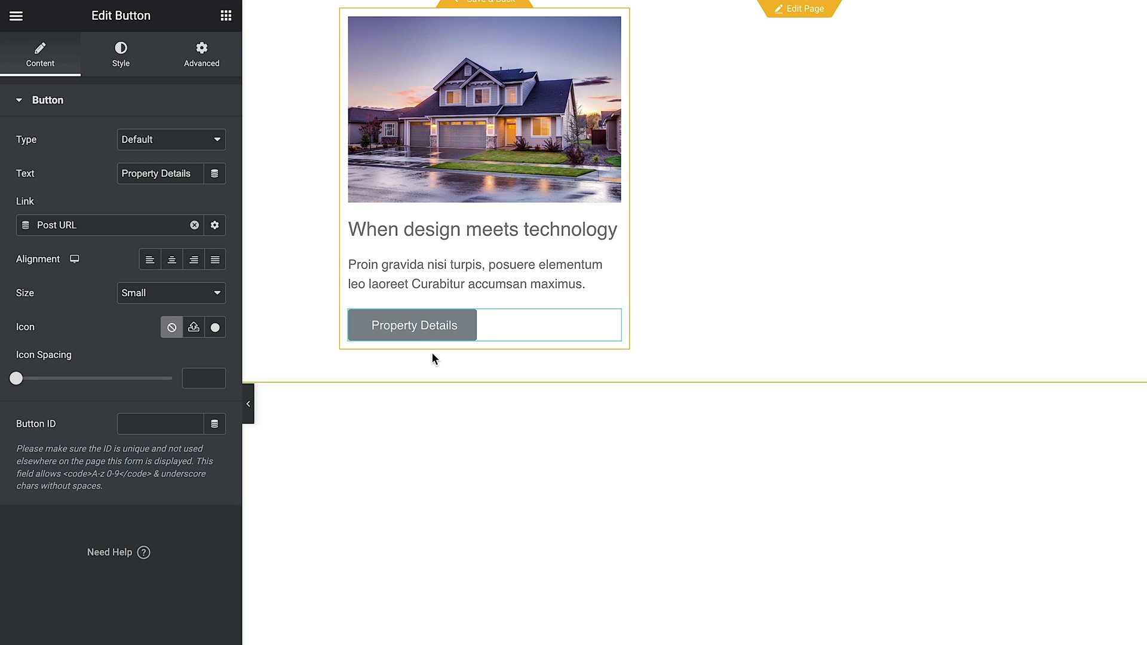
pyautogui.click(226, 16)
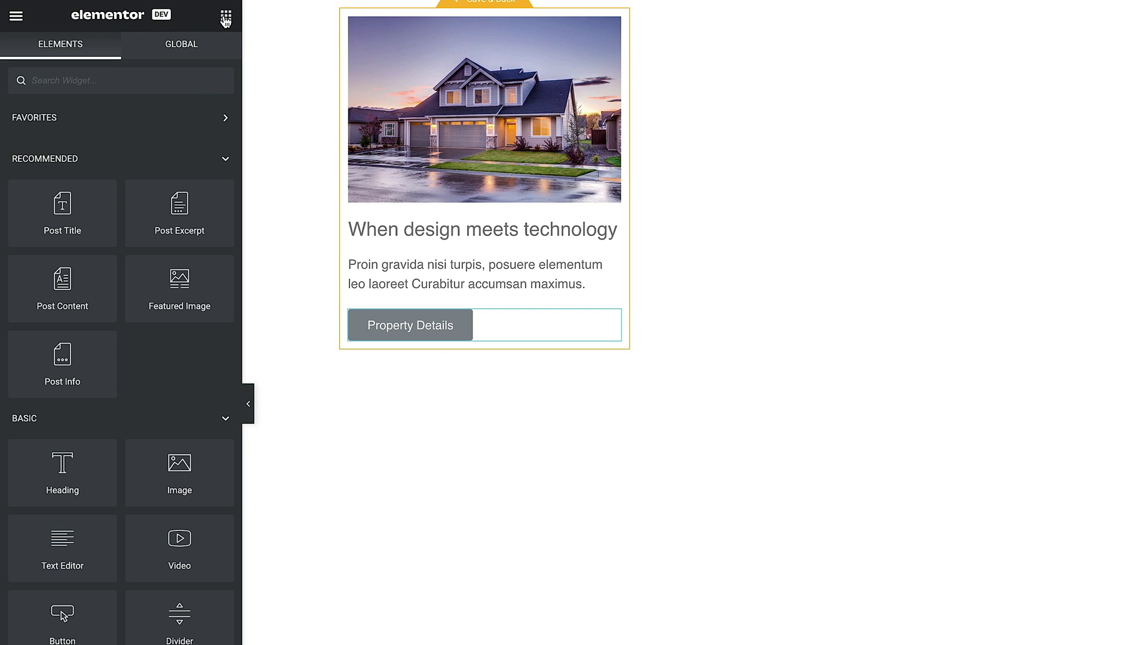
# Add a div Heading under the title that takes its text from an ACF Field dynamic tag.
pyautogui.moveTo(49, 472); pyautogui.dragTo(429, 256)
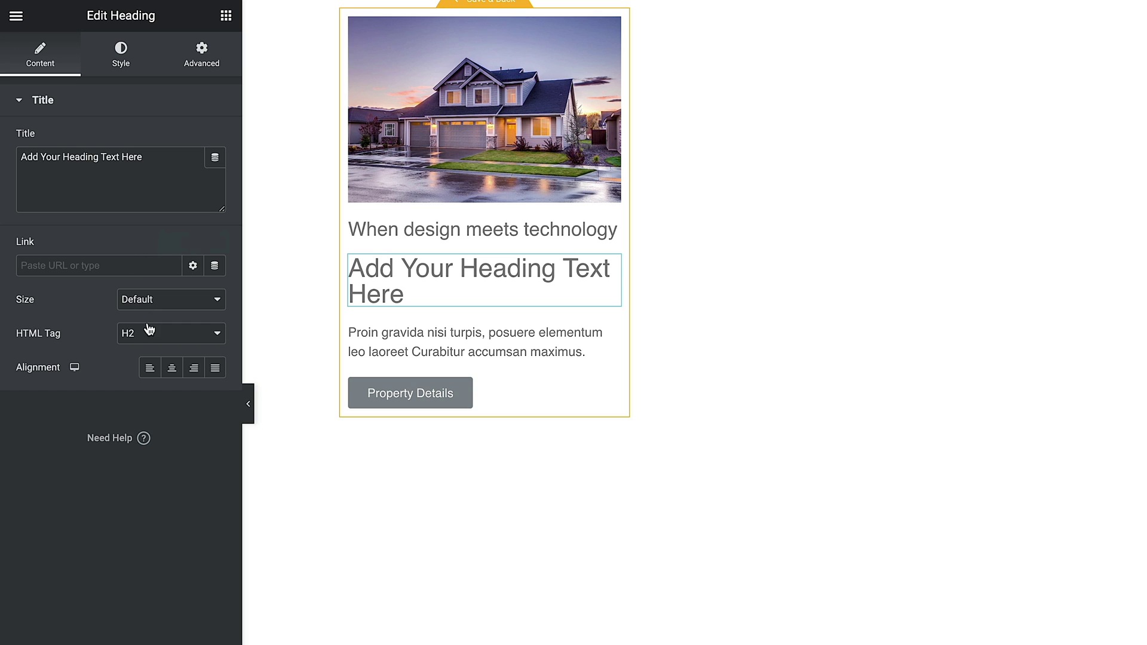
pyautogui.click(150, 331)
pyautogui.click(151, 422)
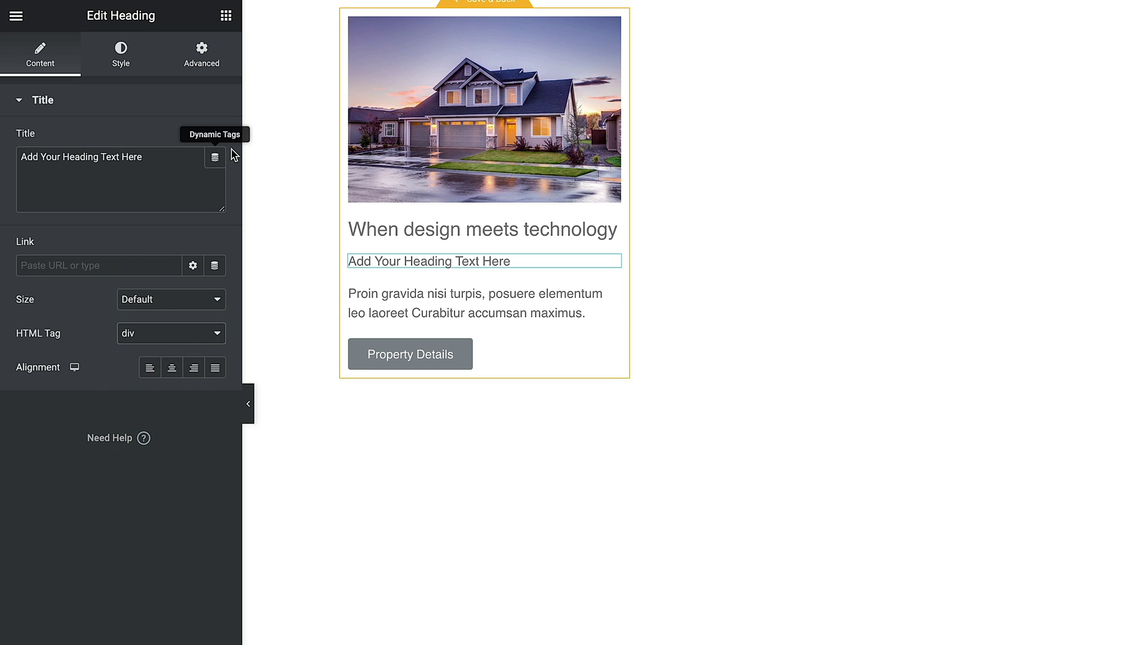
pyautogui.click(215, 159)
pyautogui.scroll(-5, 166, 277)
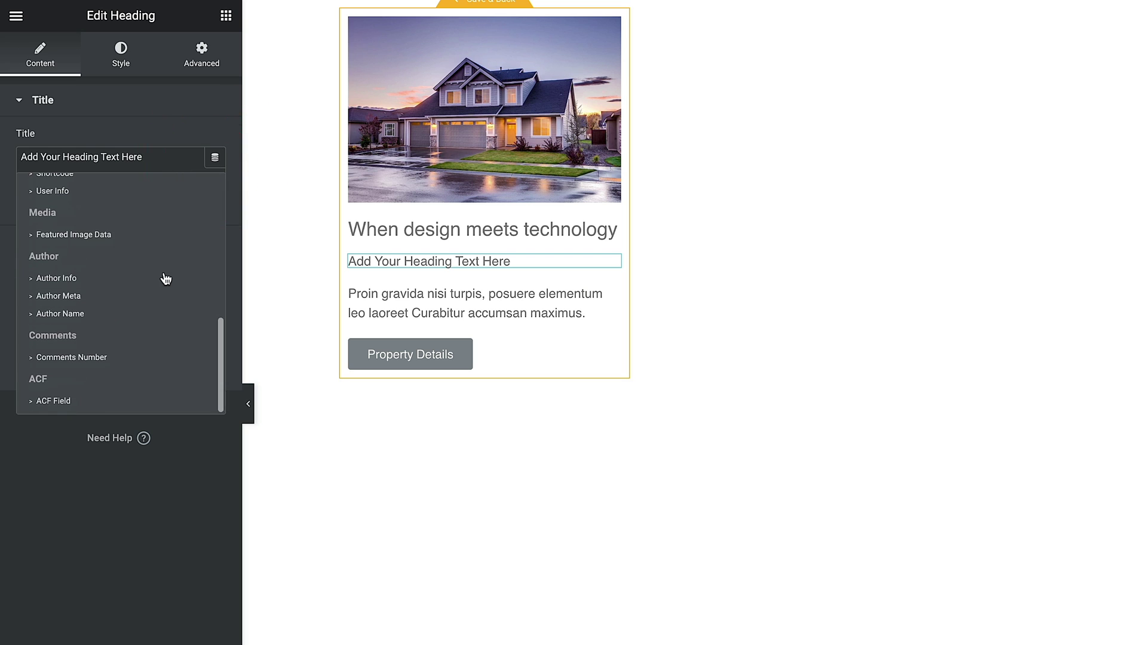
pyautogui.click(60, 404)
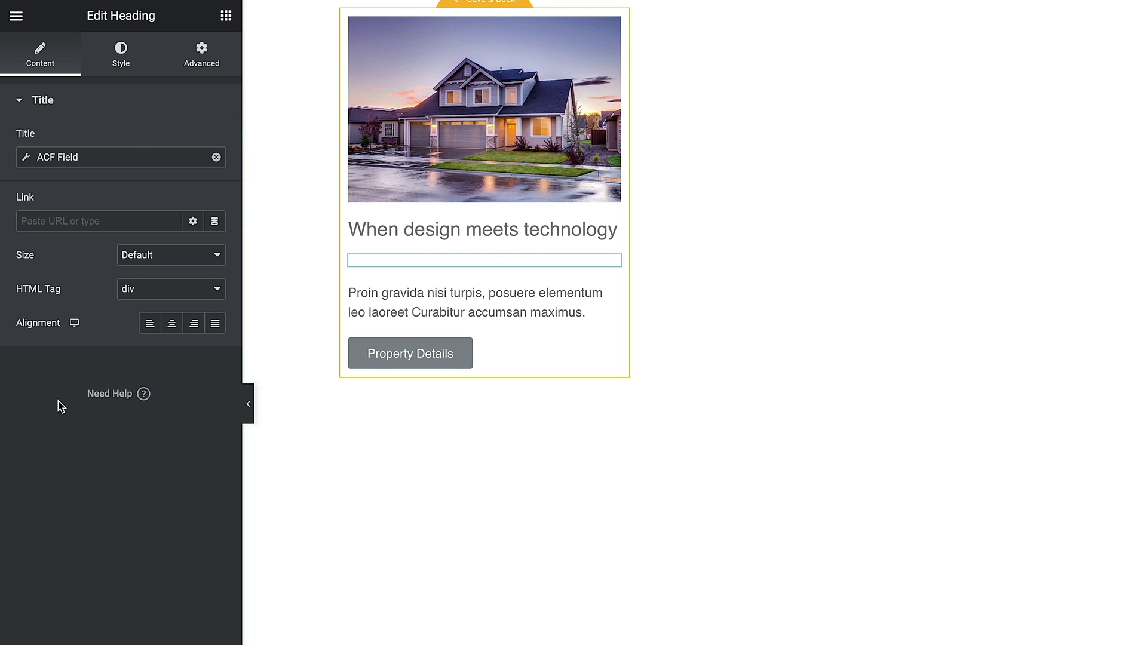
# Set the ACF field Key to Price with 'Price:' before it, reading Price: £9999.
pyautogui.click(26, 159)
pyautogui.click(161, 230)
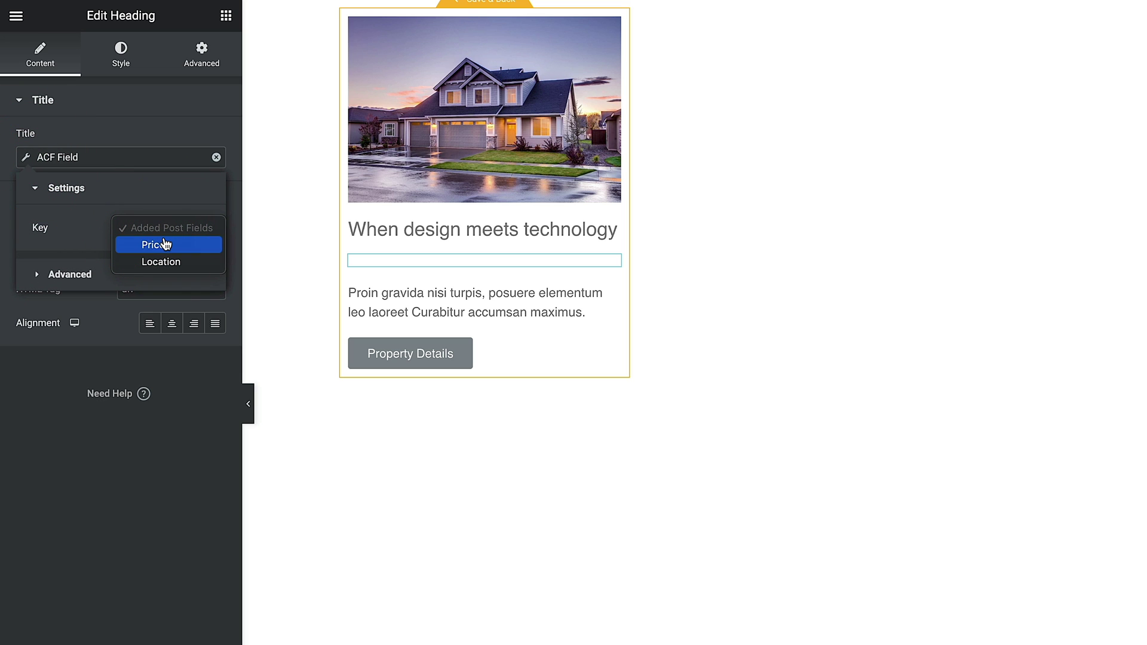
pyautogui.click(160, 245)
pyautogui.click(62, 276)
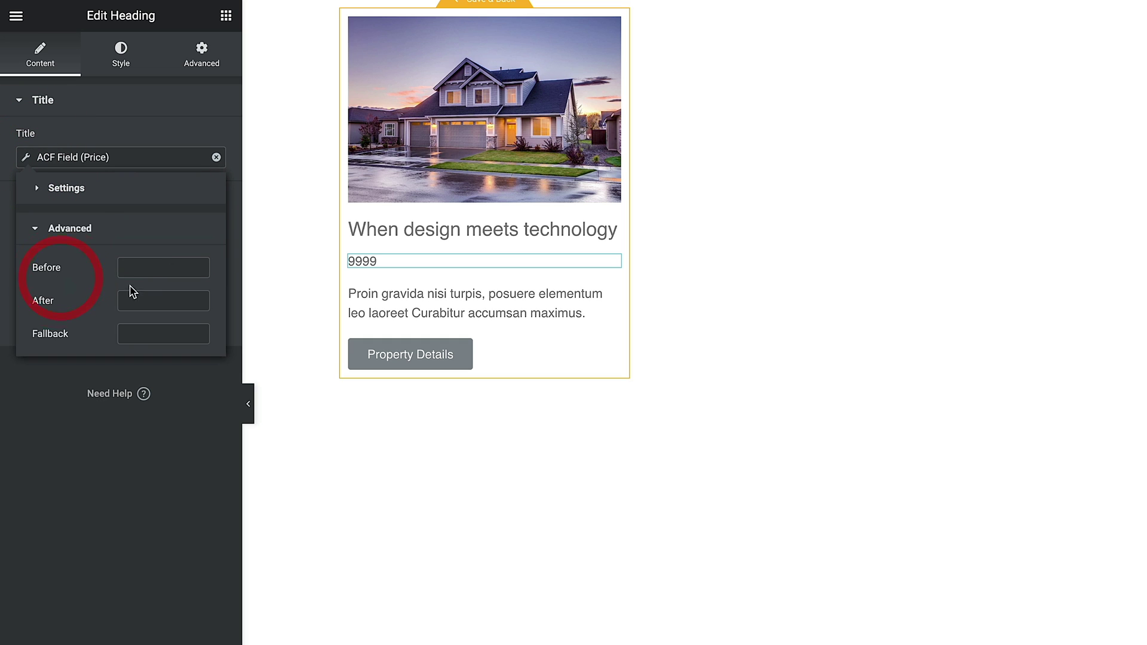
pyautogui.write('Price')
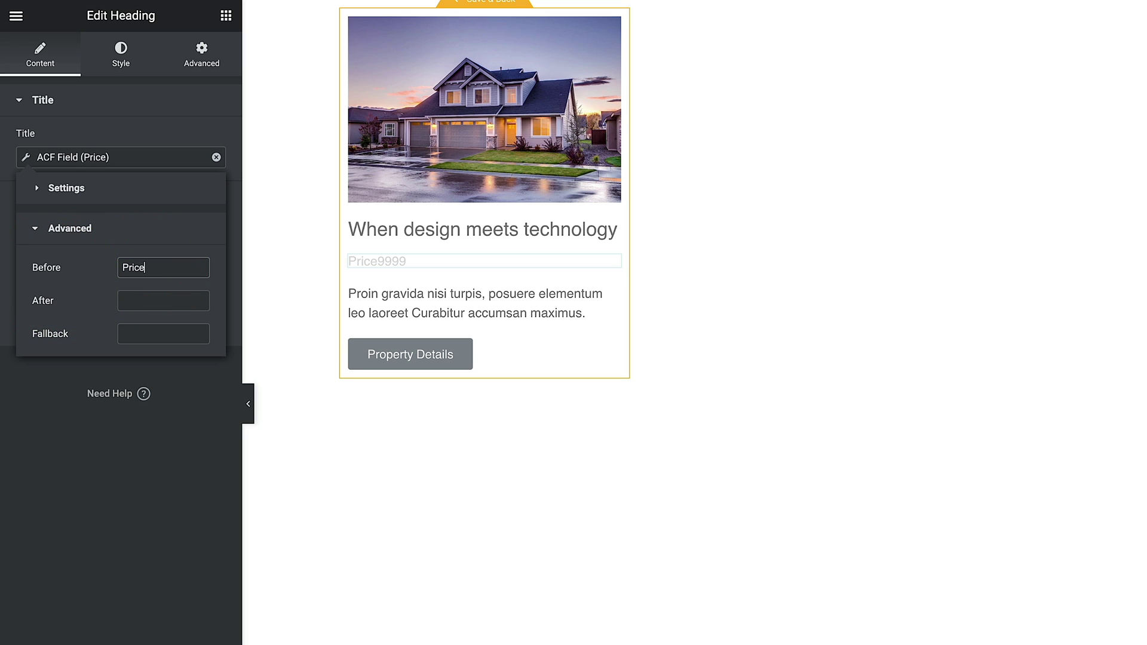
pyautogui.write(': £')
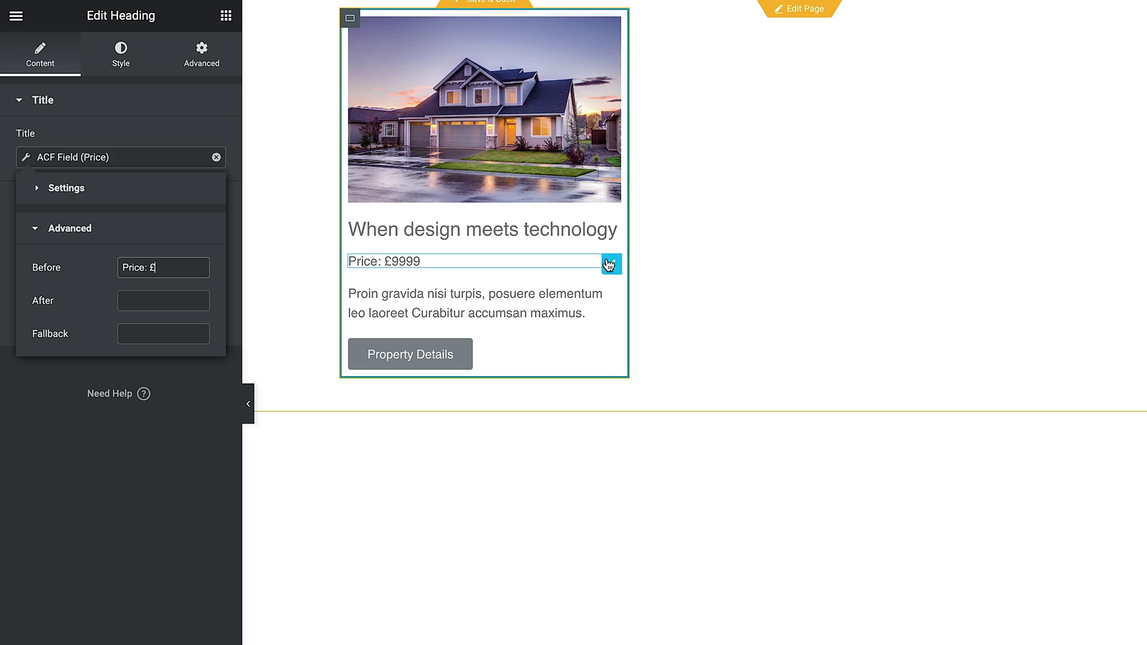
pyautogui.rightClick(609, 264)
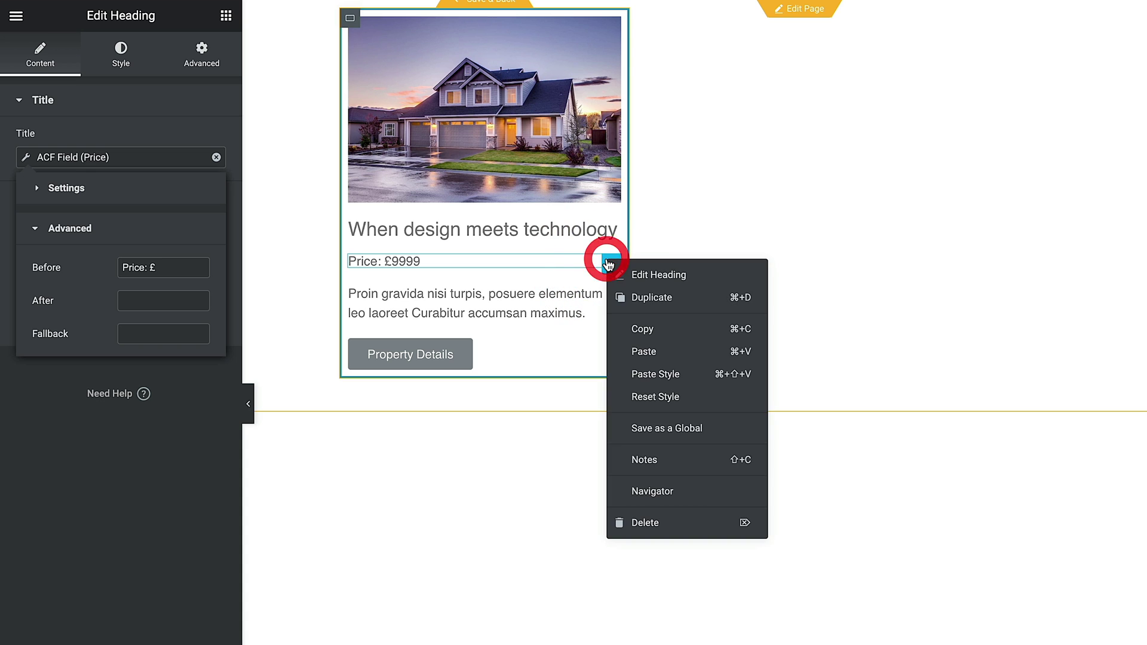
# Duplicate the price line as a 'Location:' line from the ACF Location field, and save the template.
pyautogui.click(639, 296)
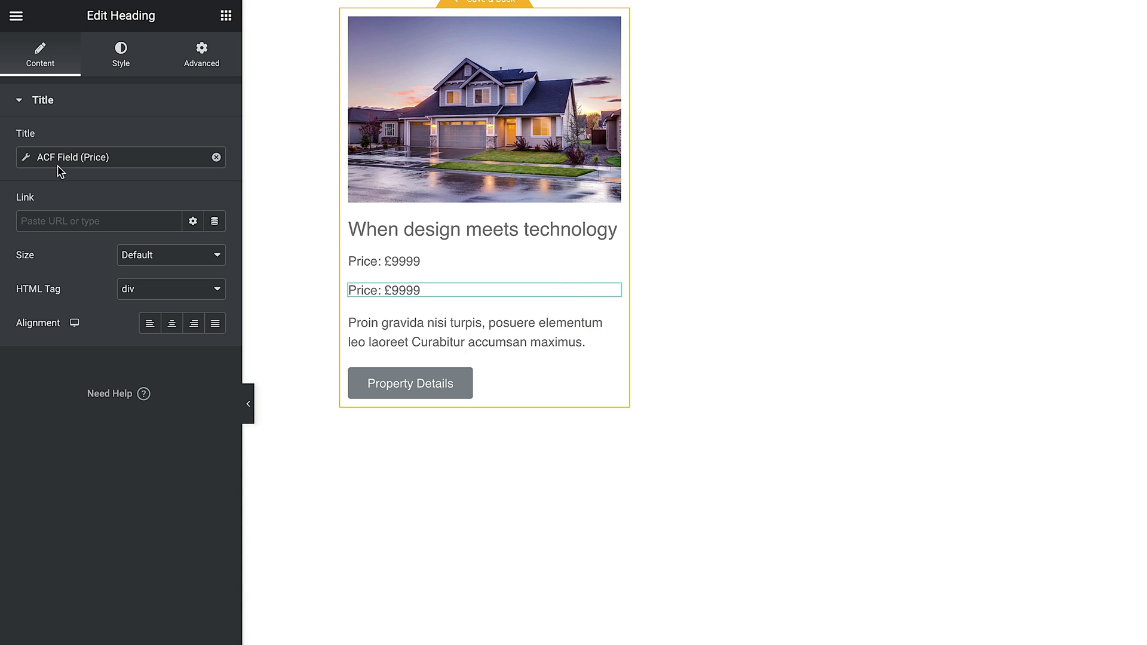
pyautogui.click(27, 158)
pyautogui.click(169, 226)
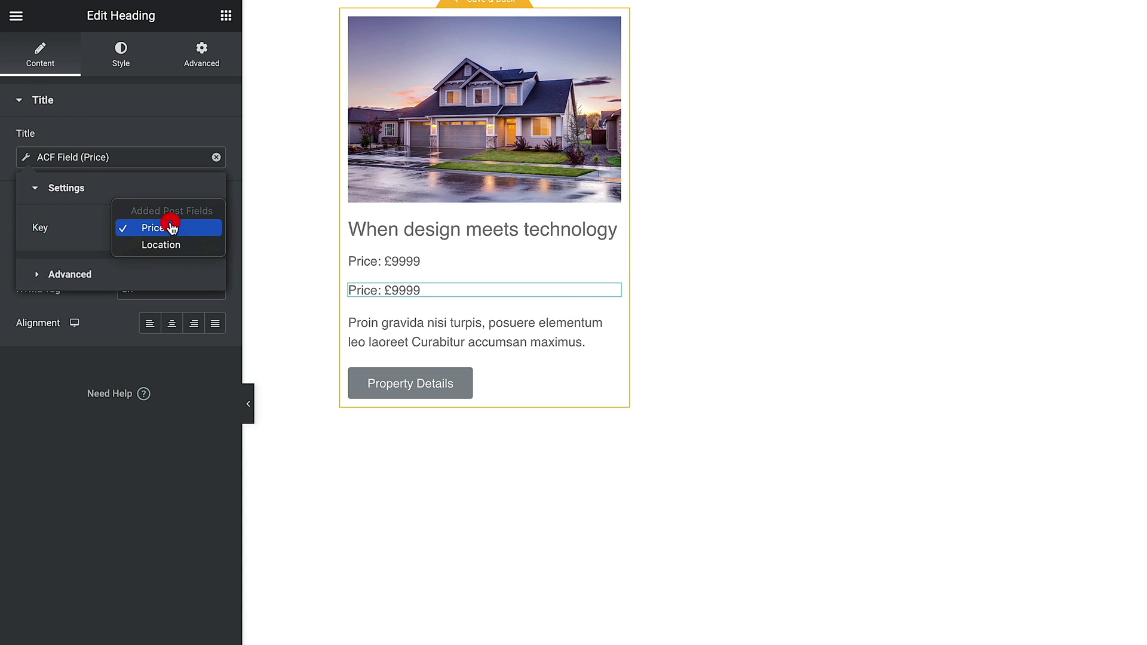
pyautogui.click(161, 245)
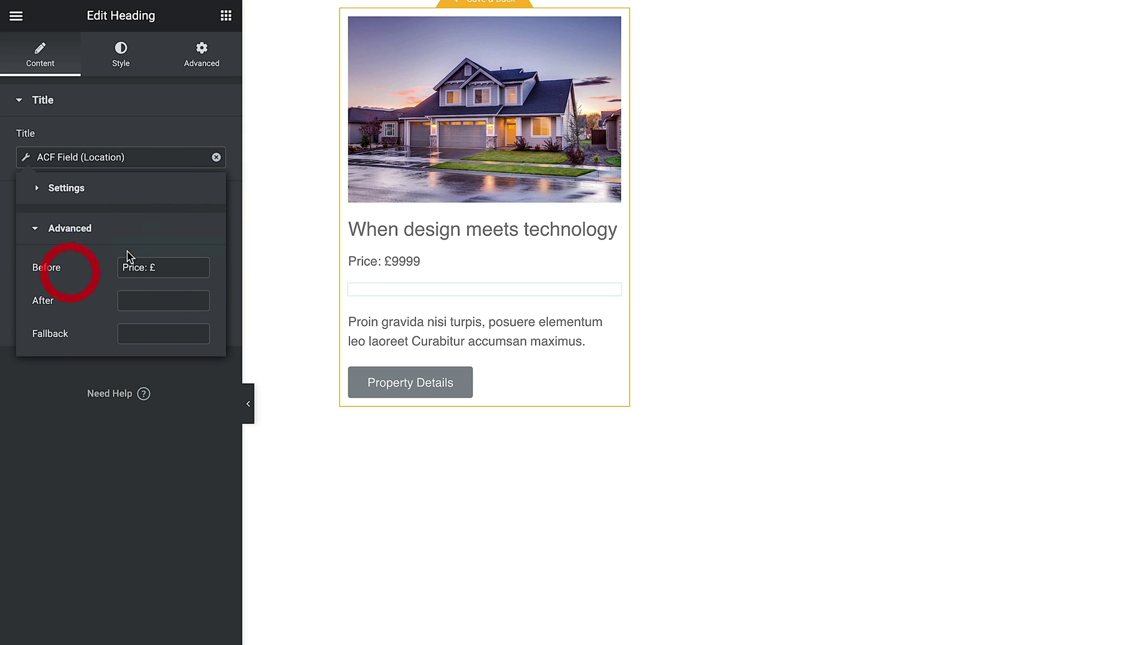
pyautogui.moveTo(163, 268); pyautogui.dragTo(120, 268)
pyautogui.write('Lo')
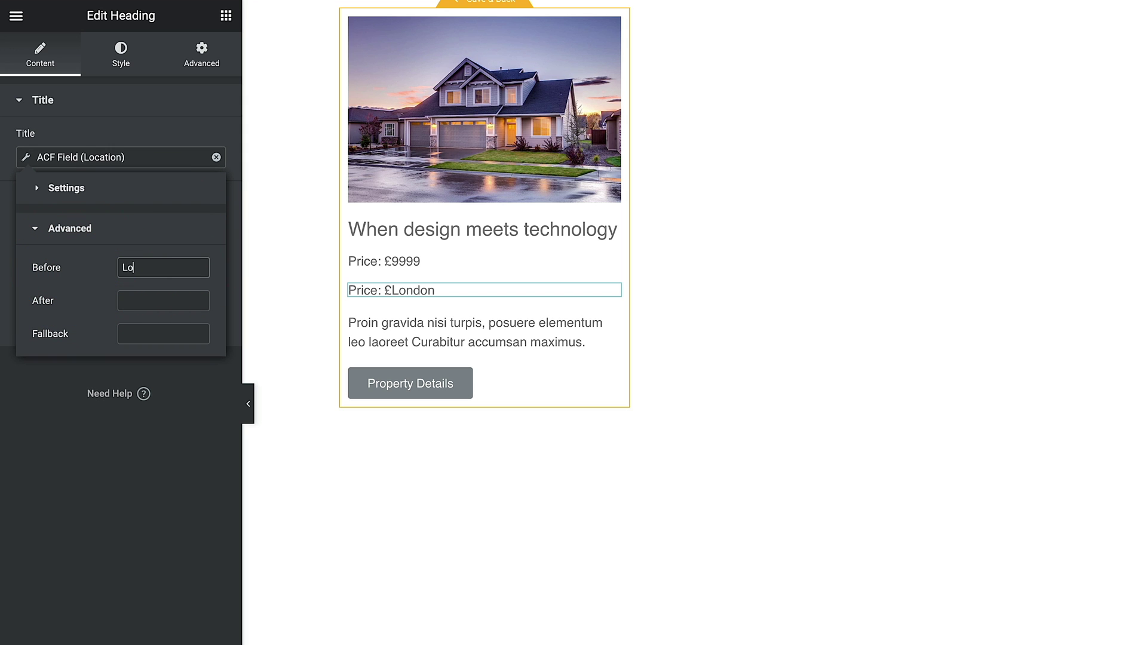
pyautogui.write('cation:')
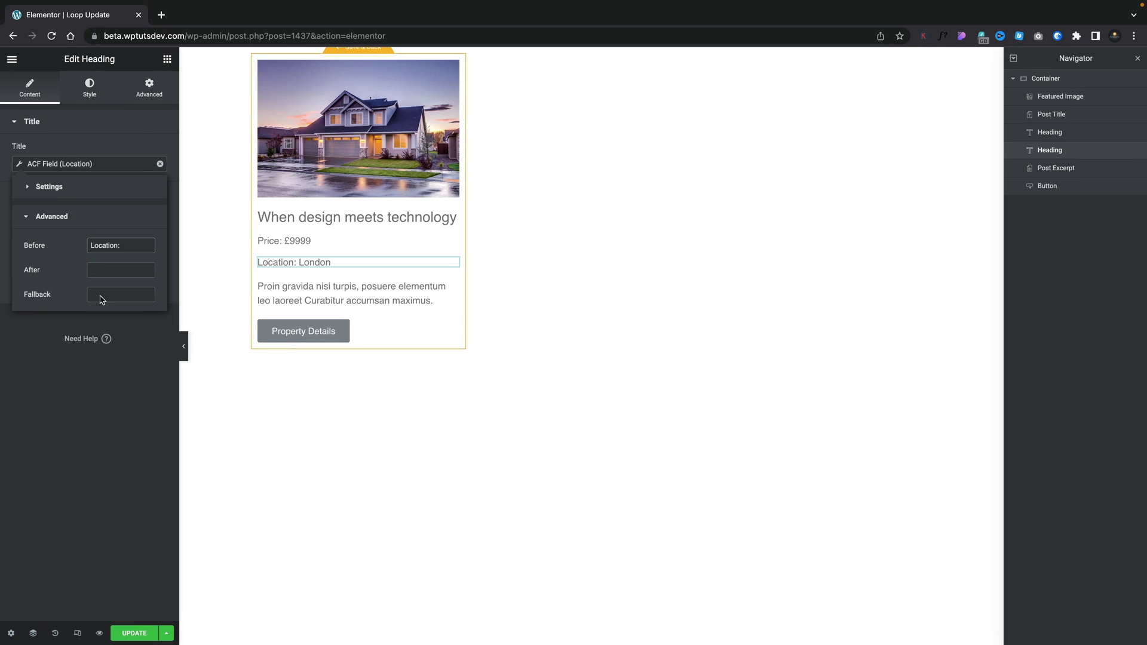
pyautogui.click(104, 453)
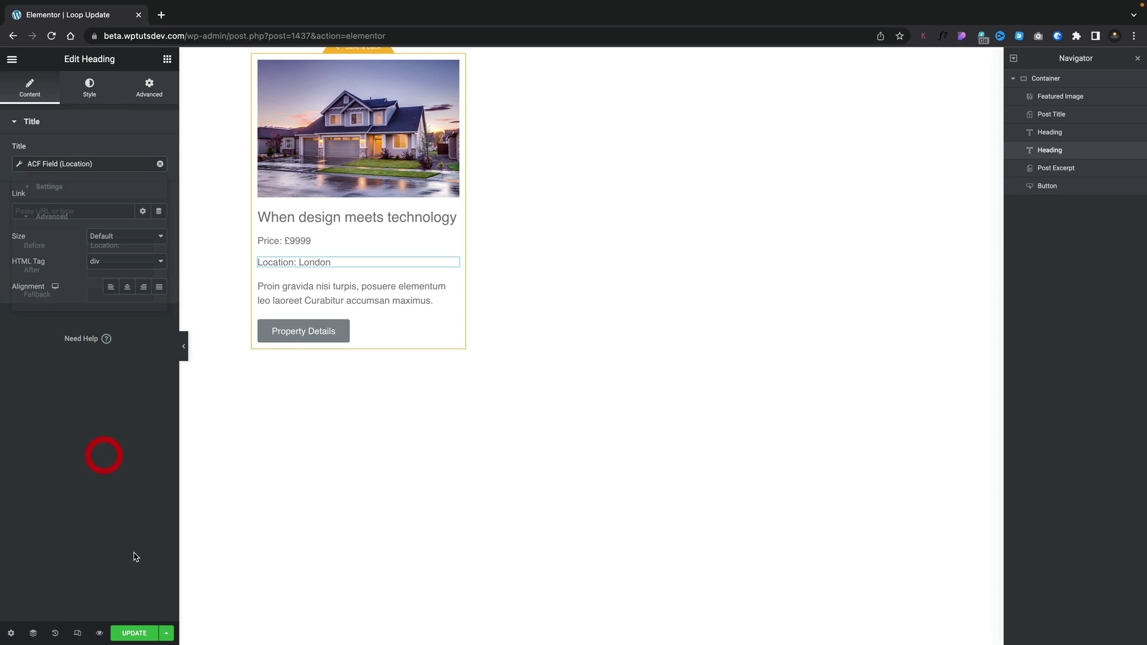
pyautogui.click(133, 634)
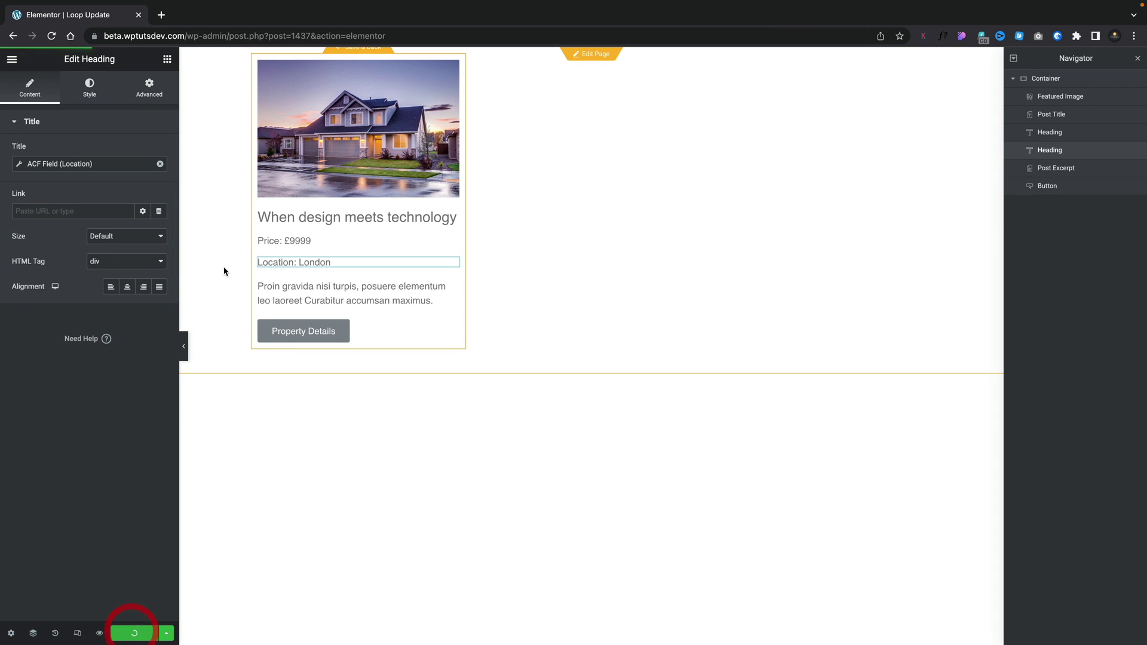
pyautogui.click(352, 54)
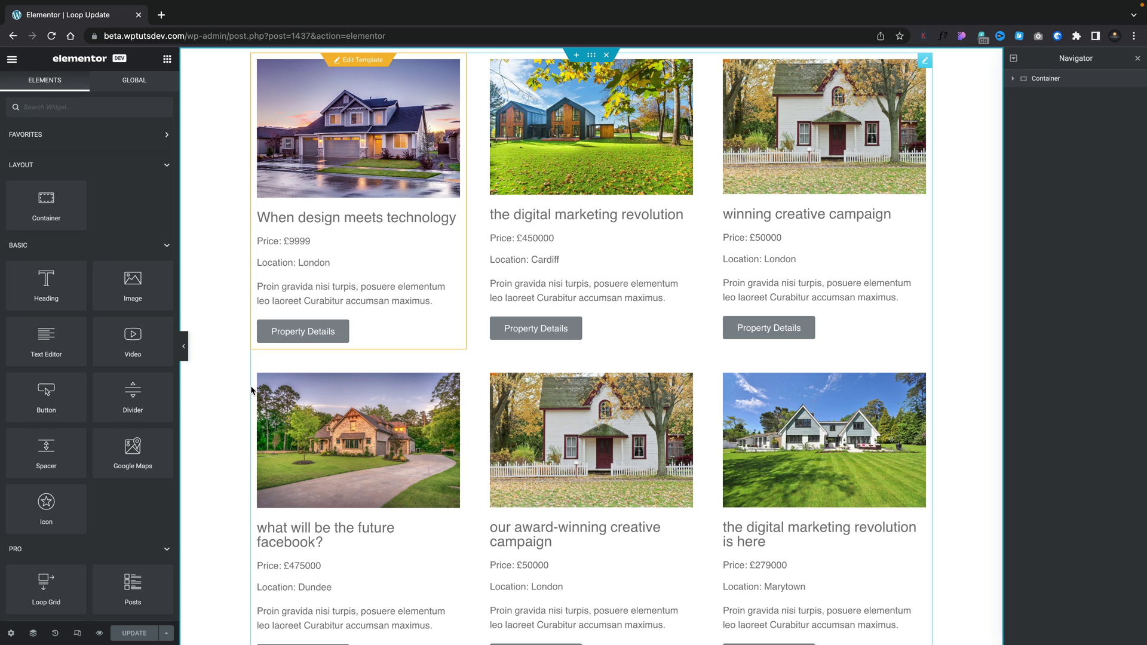
# Preview the property card grid in a new tab, then exit to the WordPress page editor.
pyautogui.click(99, 633)
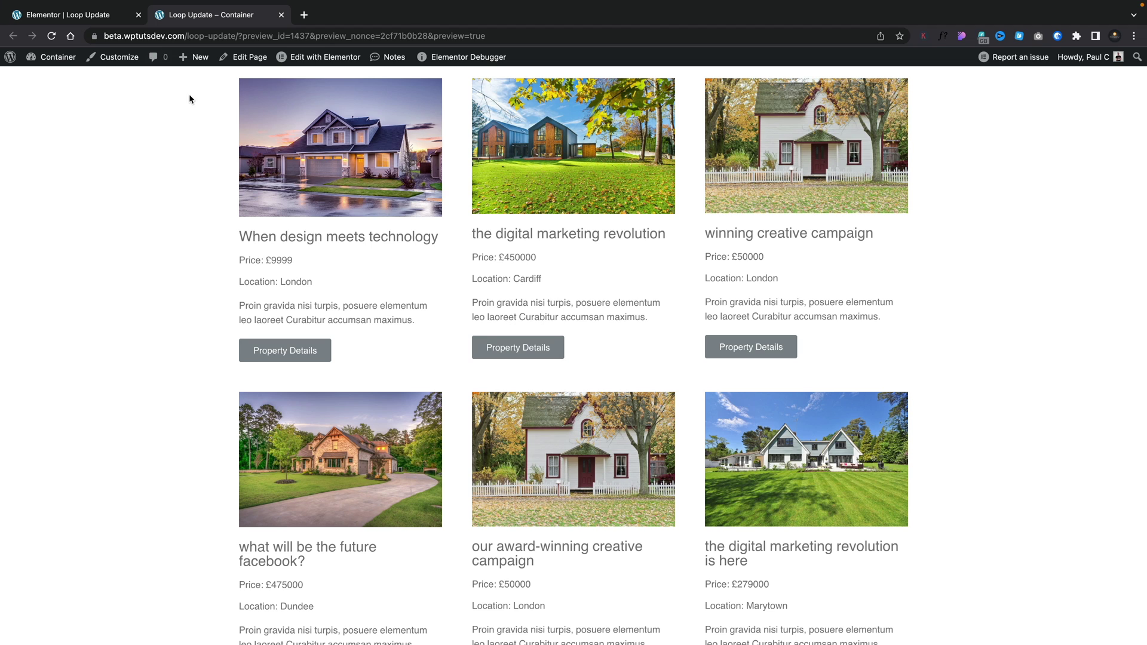
pyautogui.click(113, 17)
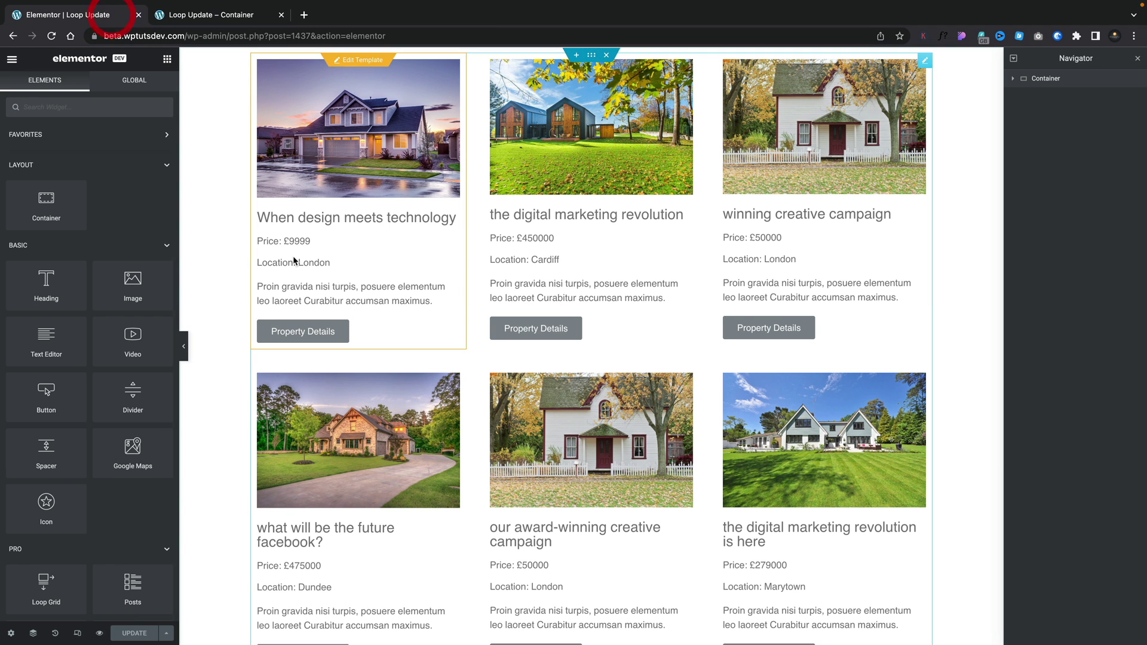
pyautogui.click(12, 58)
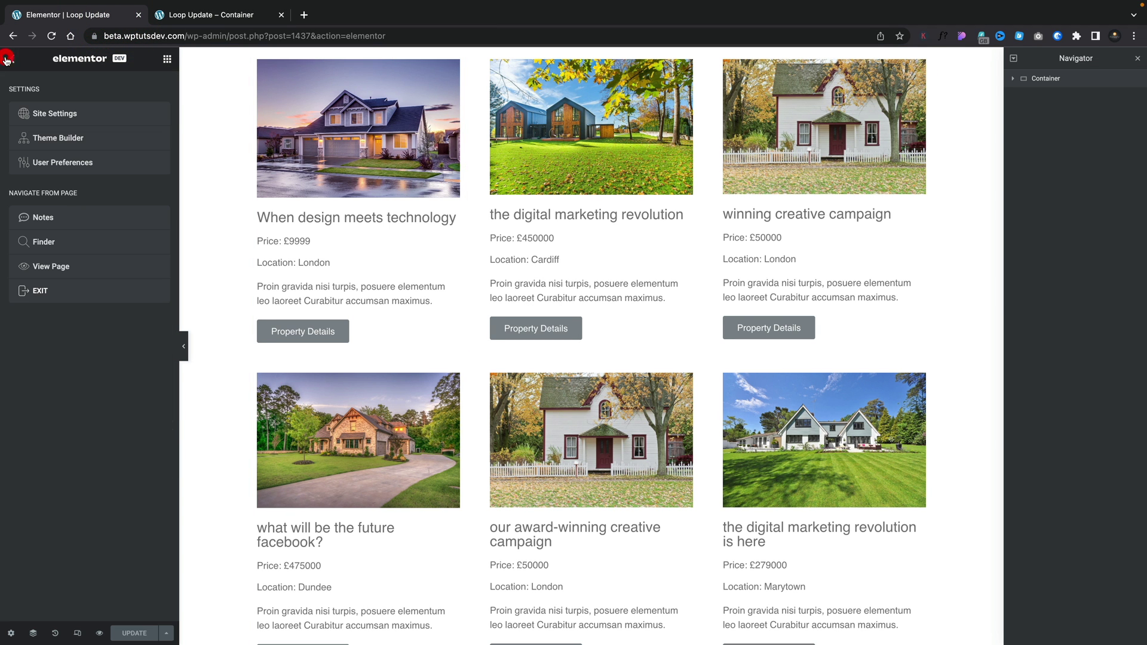
pyautogui.click(56, 290)
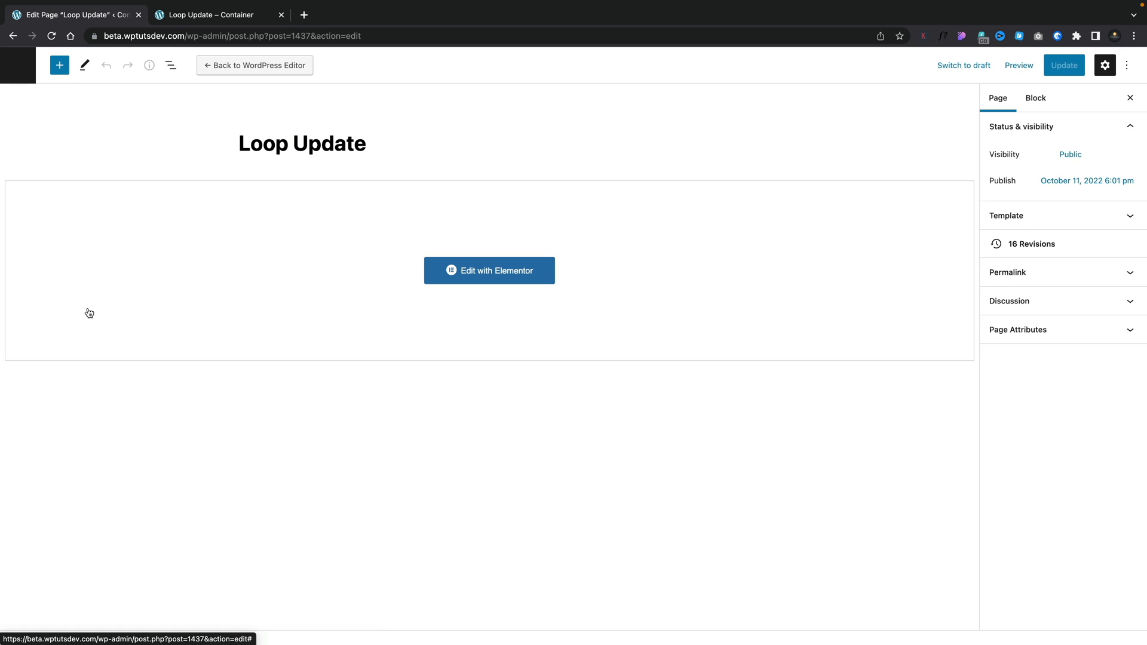
# In the Loop 3.8 template, give the Buy Now button the global 'Button' background colour and save.
pyautogui.click(17, 66)
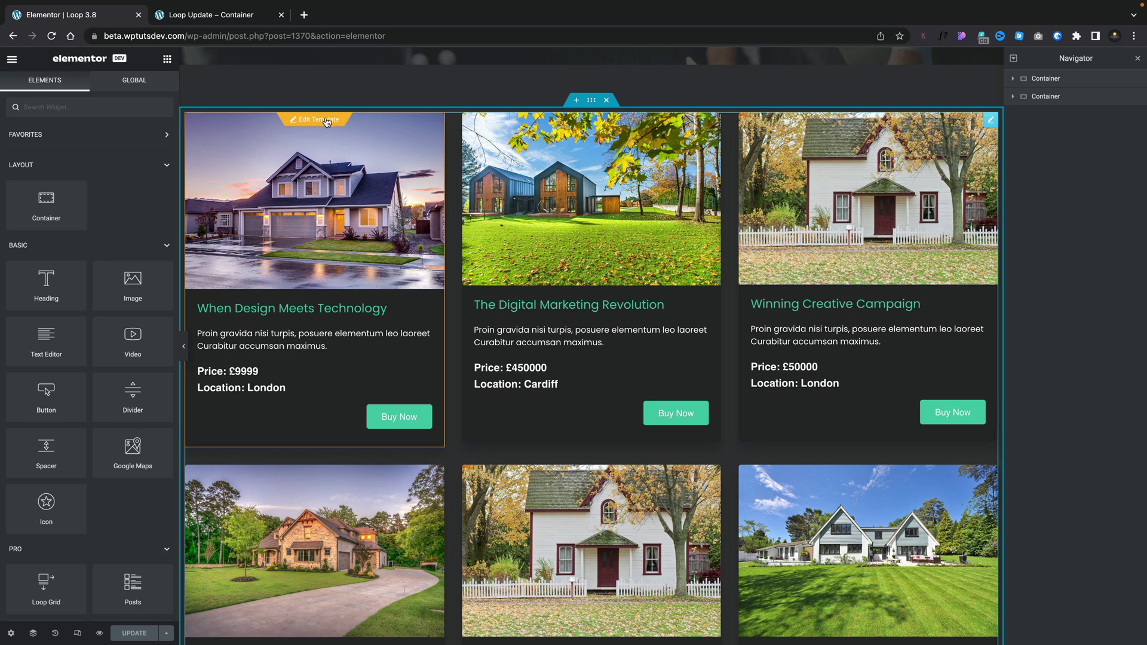
pyautogui.click(326, 117)
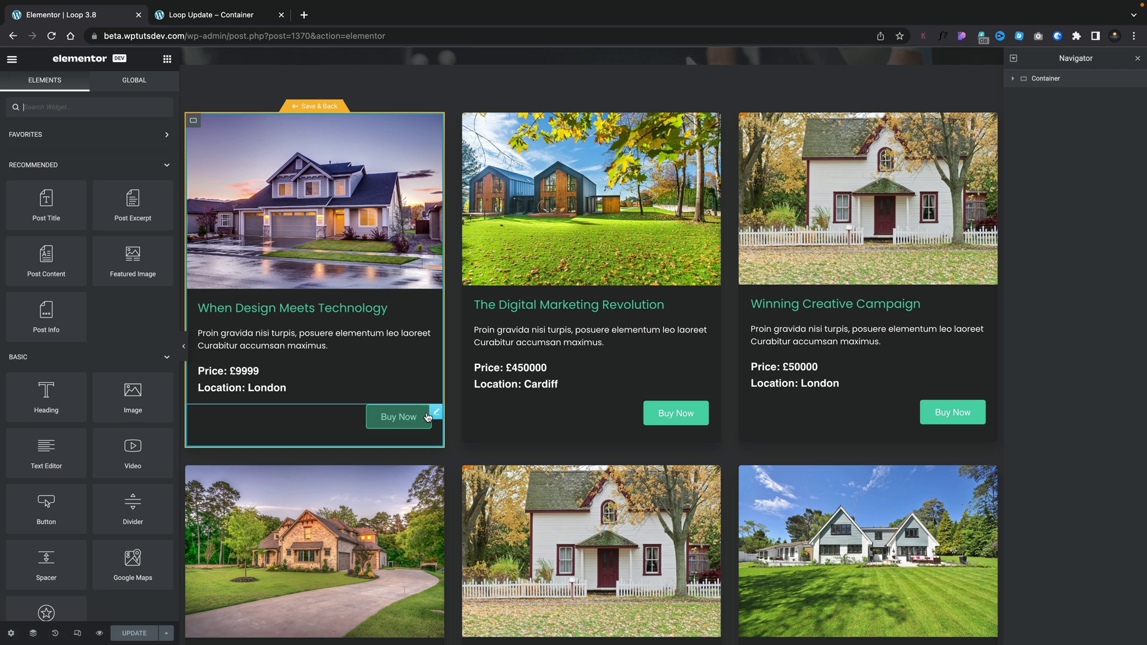
pyautogui.click(428, 417)
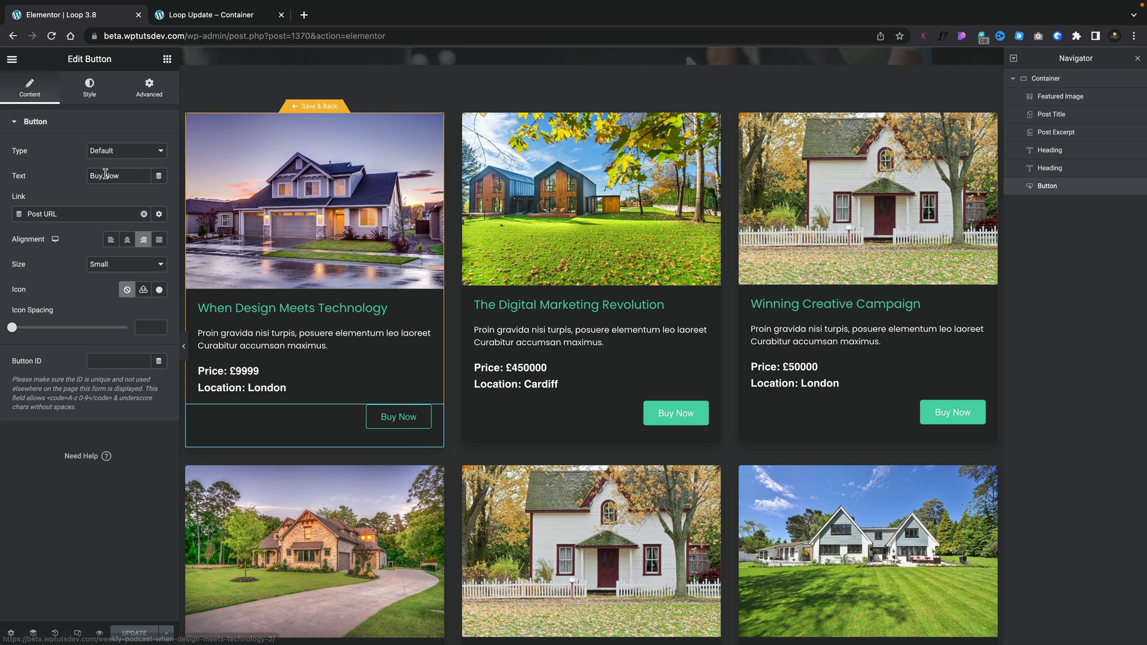
pyautogui.click(90, 87)
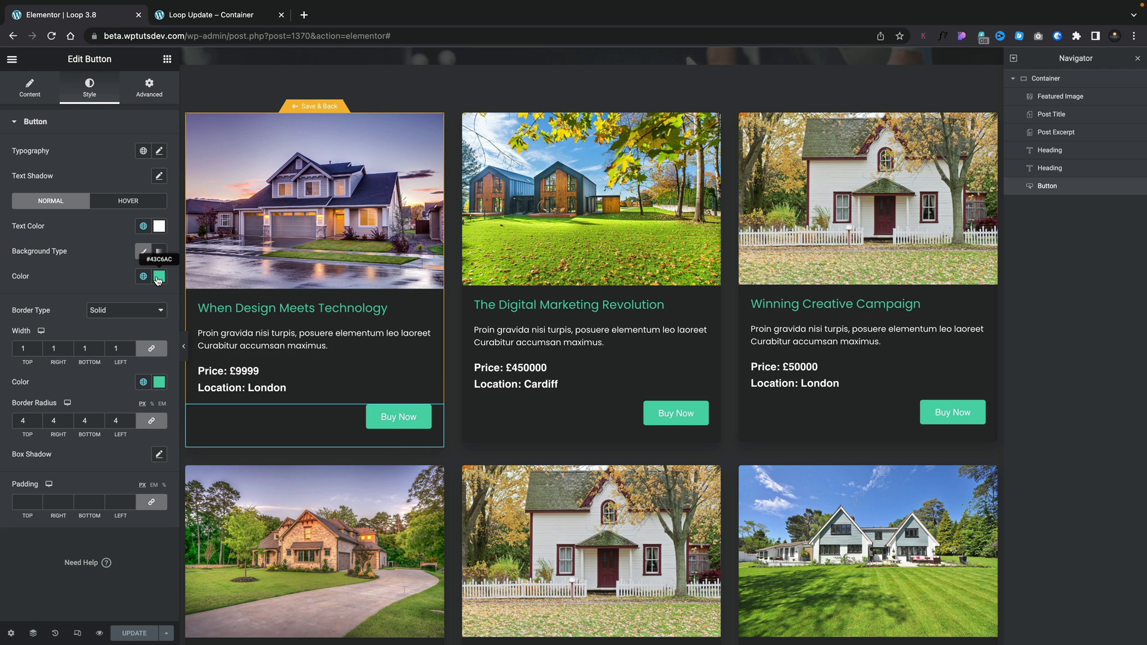
pyautogui.click(143, 278)
pyautogui.scroll(-2, 121, 413)
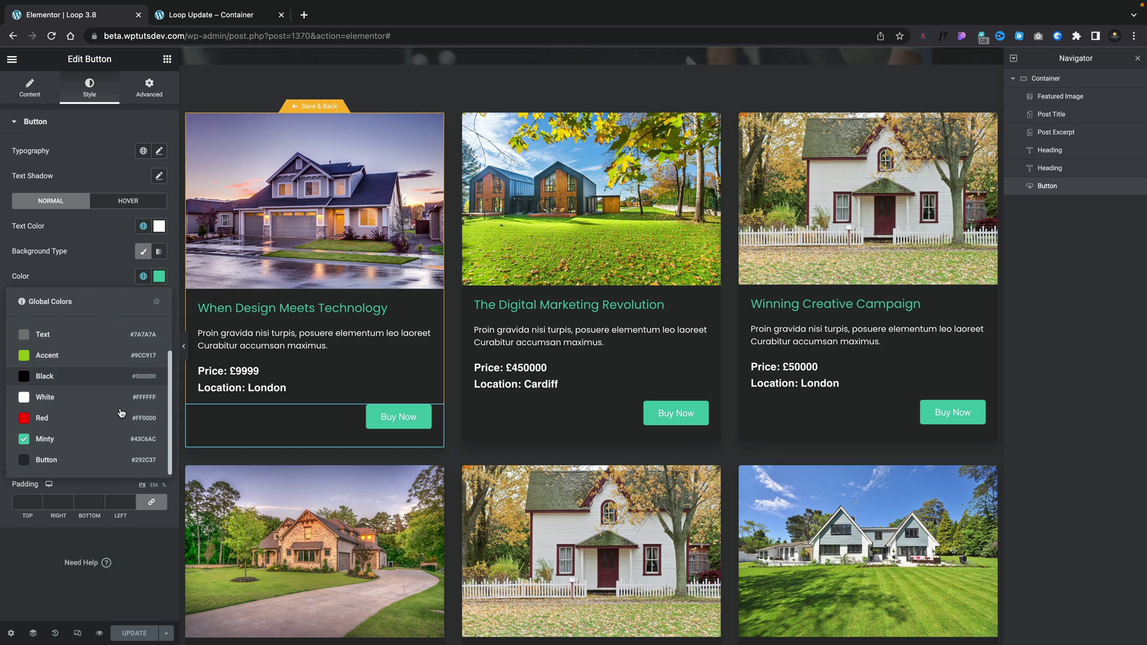
pyautogui.click(58, 457)
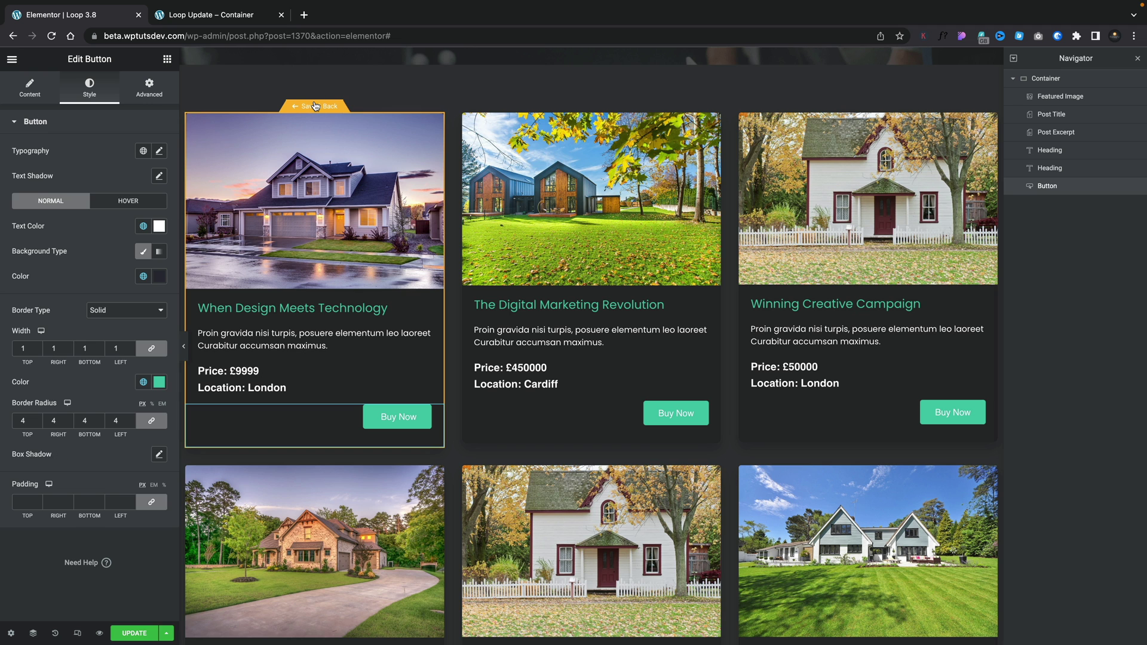
pyautogui.click(315, 105)
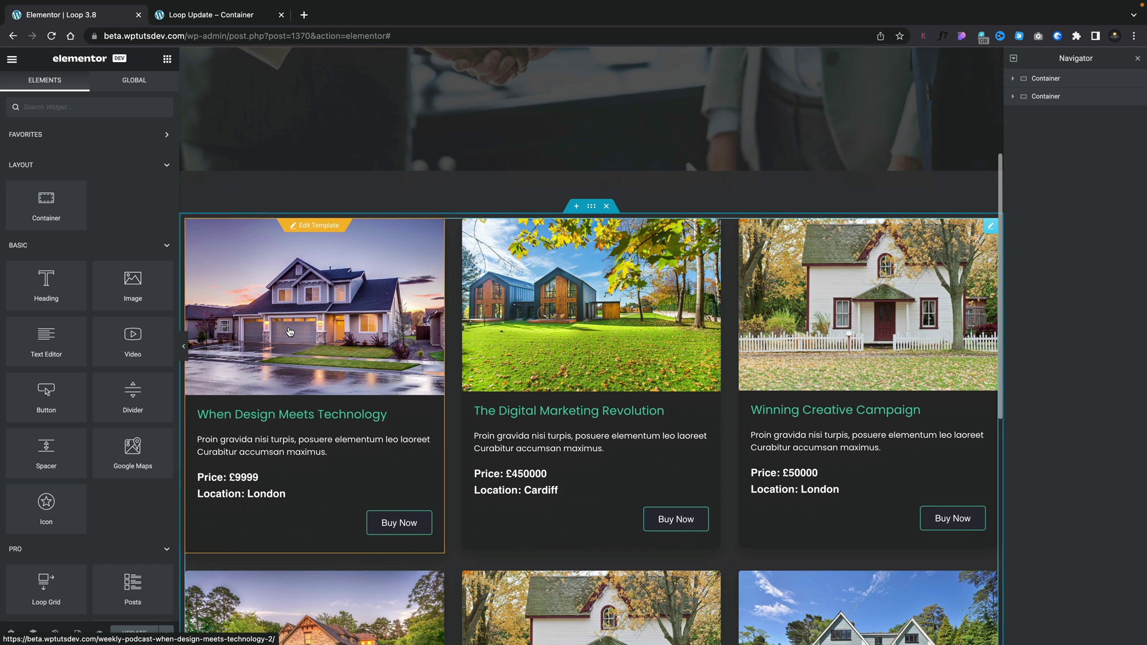